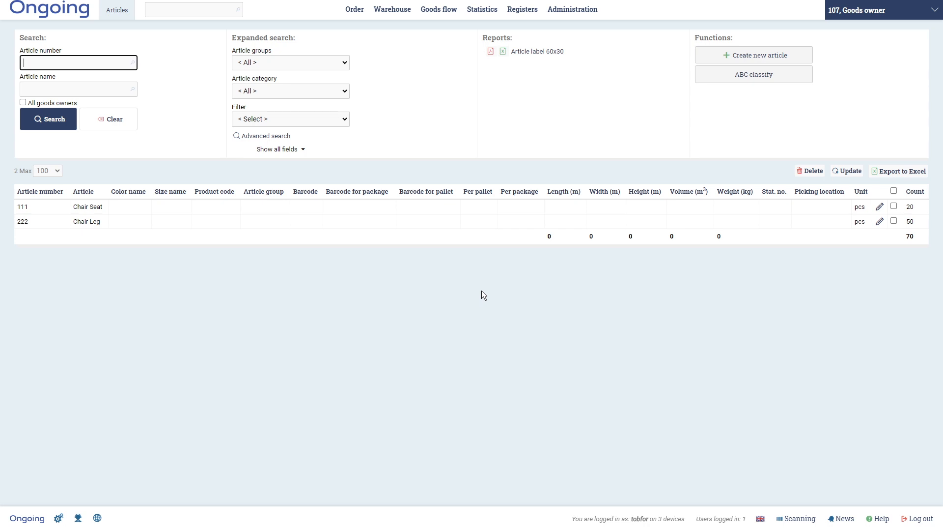
- Start a new article, naming it Assembled Chair with article number 333
mouse_move(411, 18)
click(748, 63)
text(Asseb)
key(BackSpace)
text(mbled Chair)
key(Tab)
text(333)
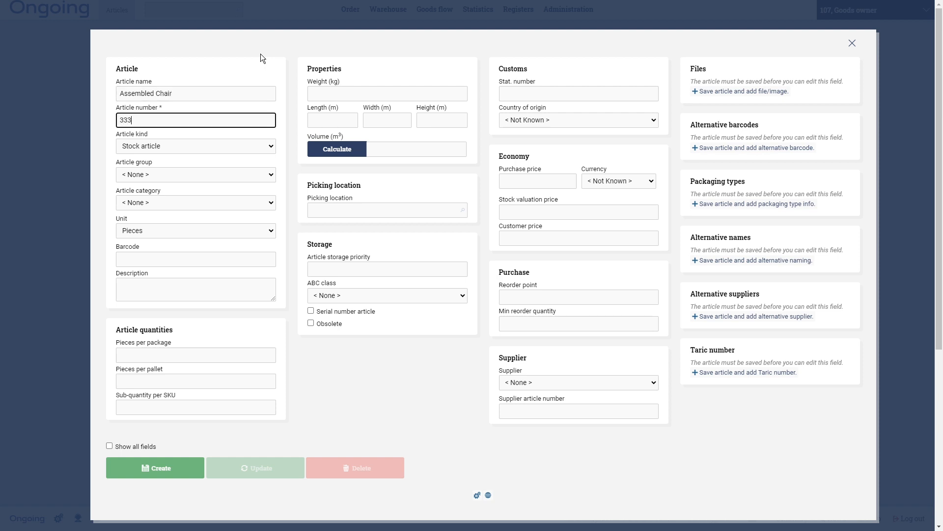
- Set the article kind to Production article and create the article
click(235, 148)
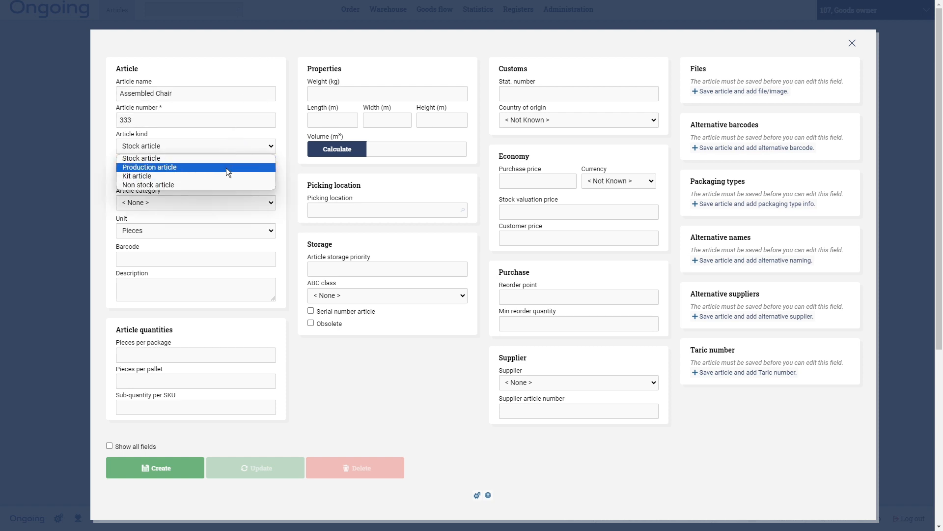
click(226, 168)
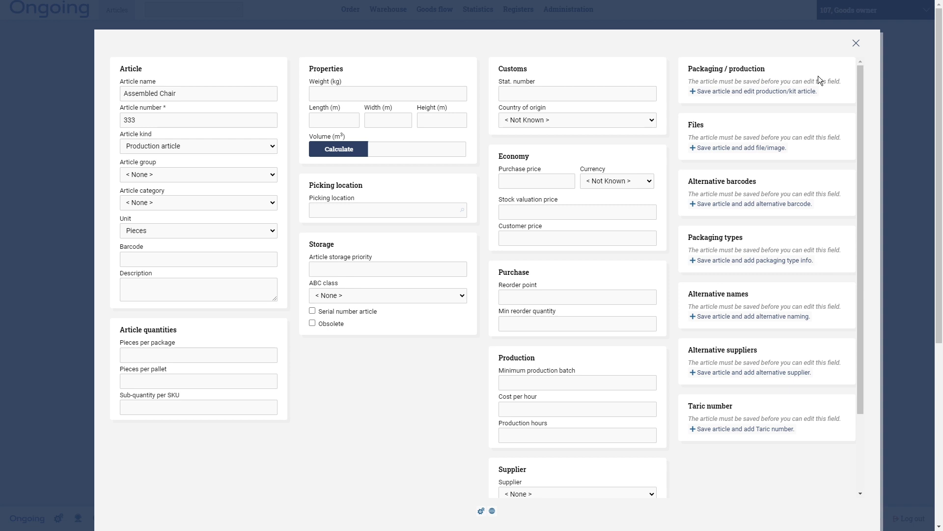
scroll(415, 387, down, 2)
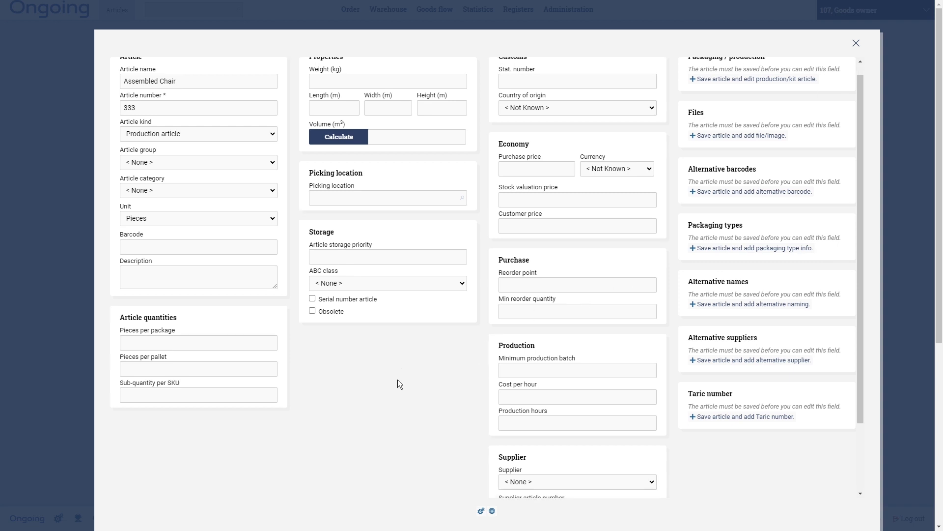
click(159, 484)
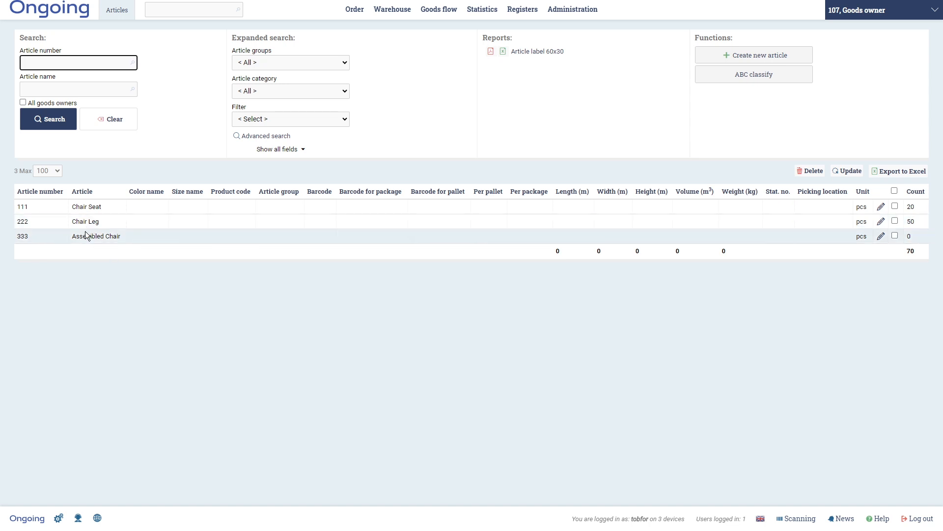
- Edit the Assembled Chair article and add a structure row for 111 Chair Seat with count 1
click(882, 236)
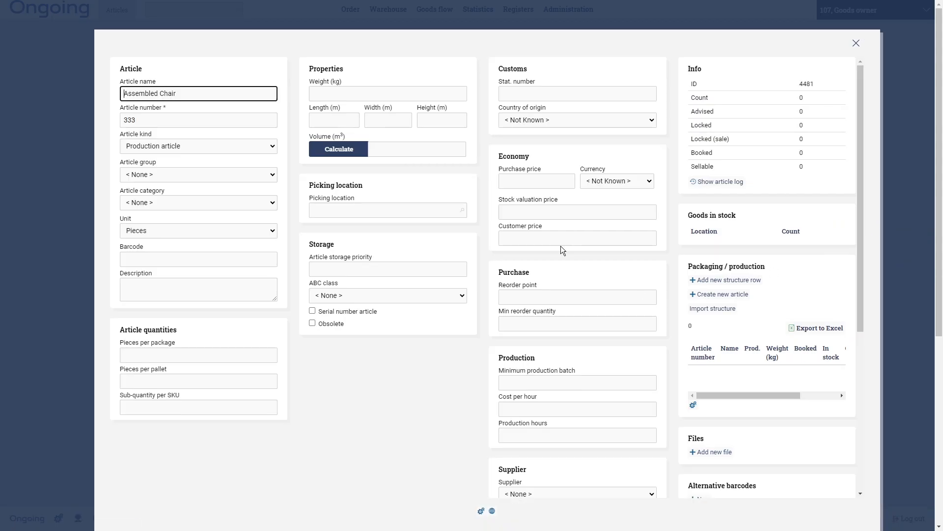
click(729, 280)
click(347, 163)
text(1)
click(355, 213)
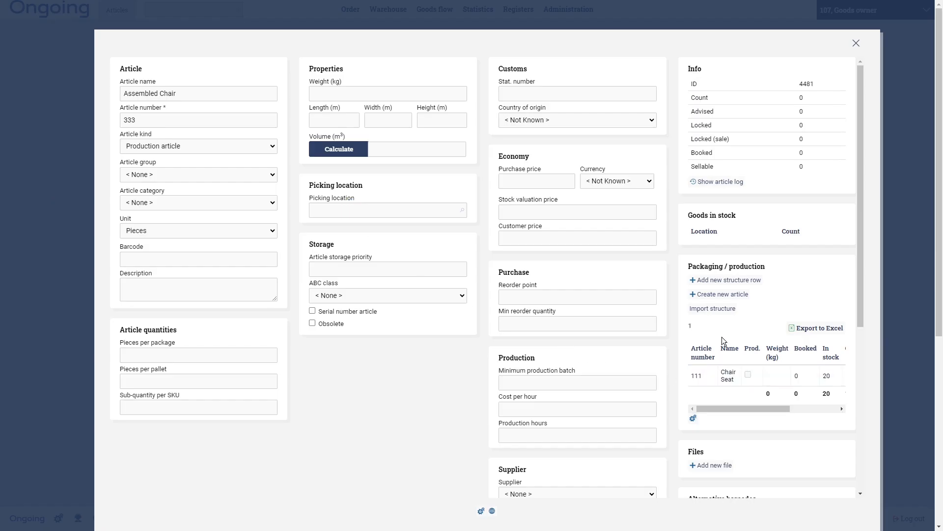
- Add another structure row to the Assembled Chair for 222 Chair Leg with count 4
click(730, 280)
click(391, 122)
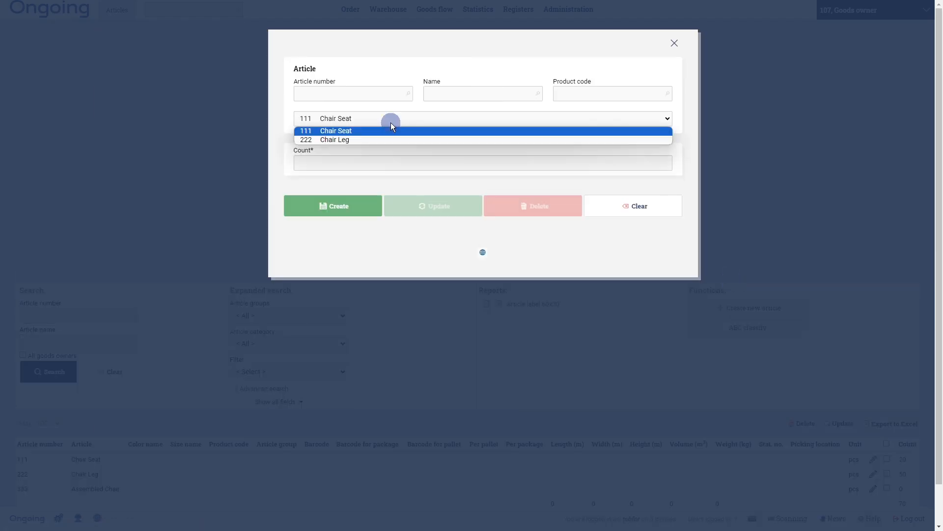
click(384, 139)
click(373, 165)
text(4)
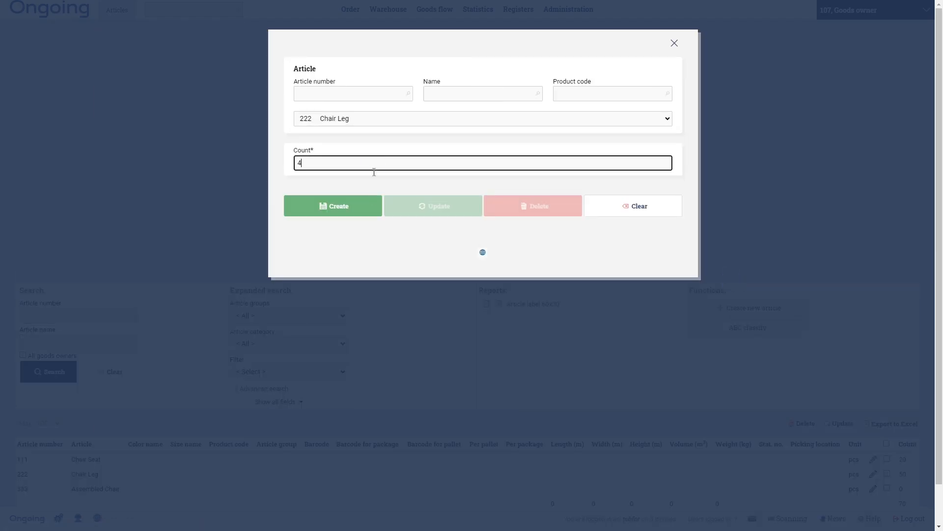
click(370, 208)
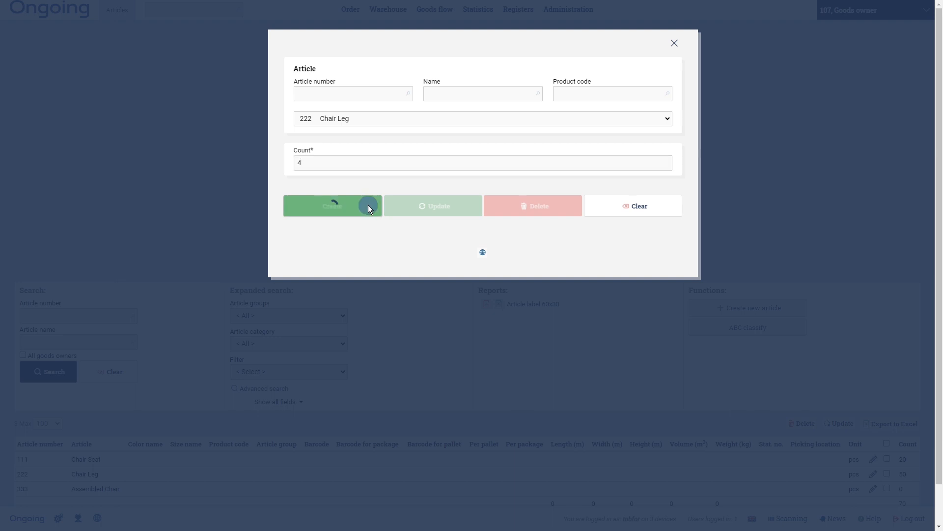
drag(771, 427, 732, 428)
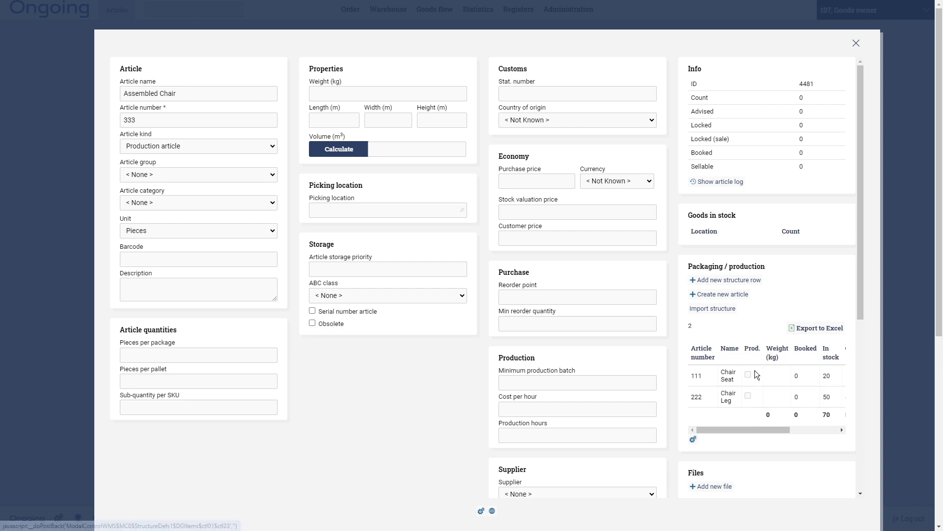
- Set the Assembled Chair's picking location to A1 and save the article update
click(319, 210)
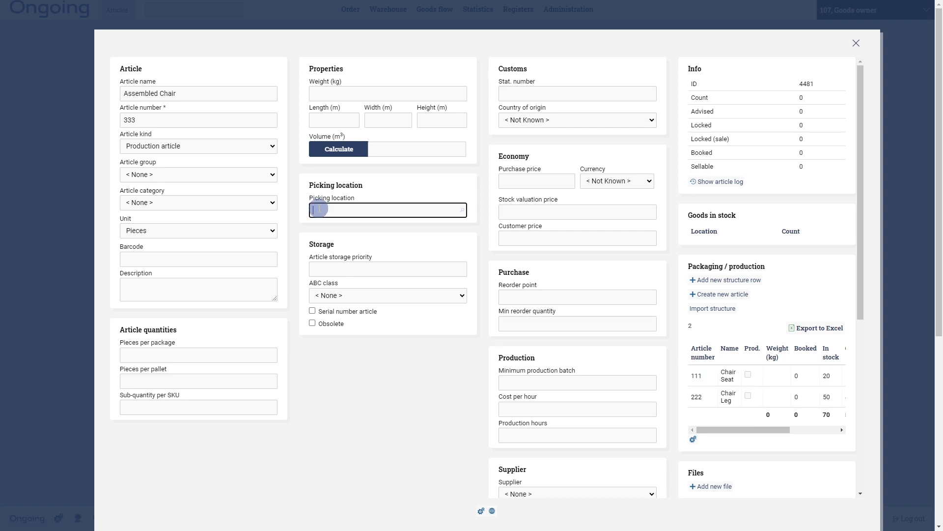
text(A1)
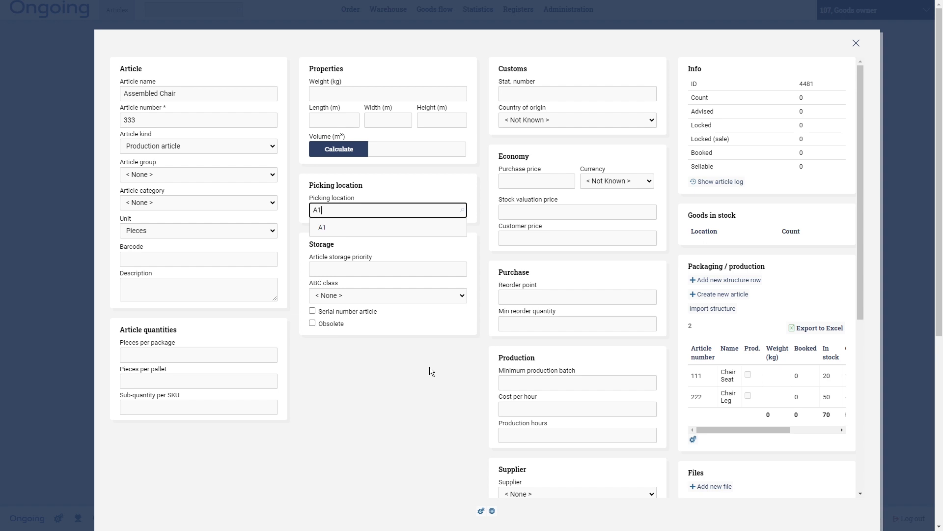
scroll(429, 366, down, 6)
click(274, 484)
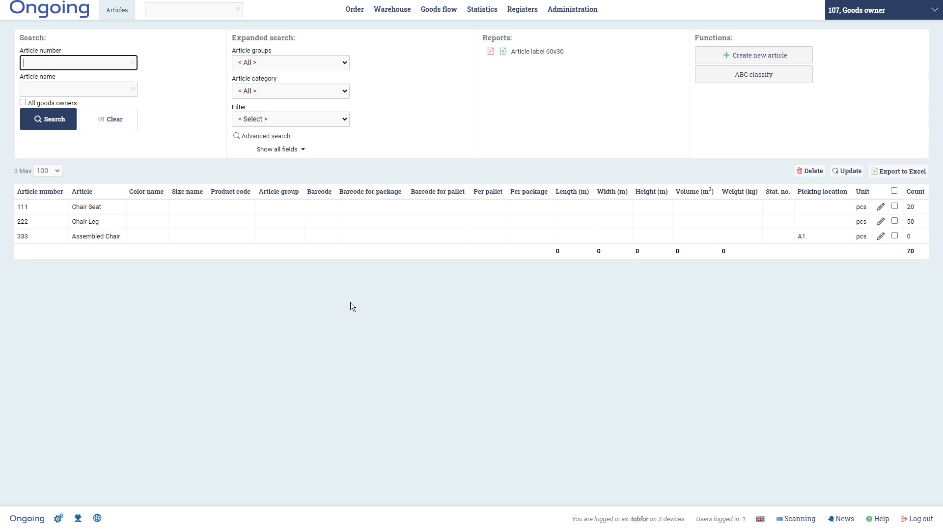
- Create a new production order, filling in its order number
mouse_move(392, 9)
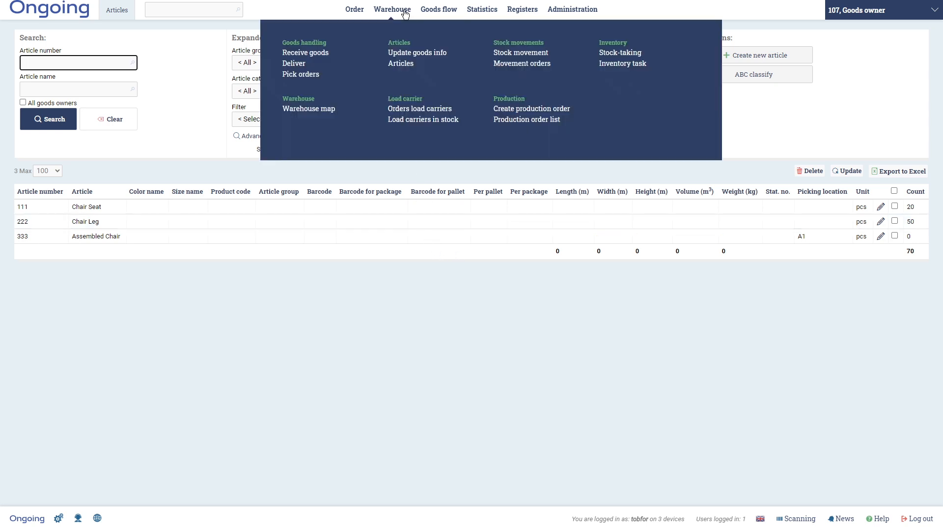
click(505, 109)
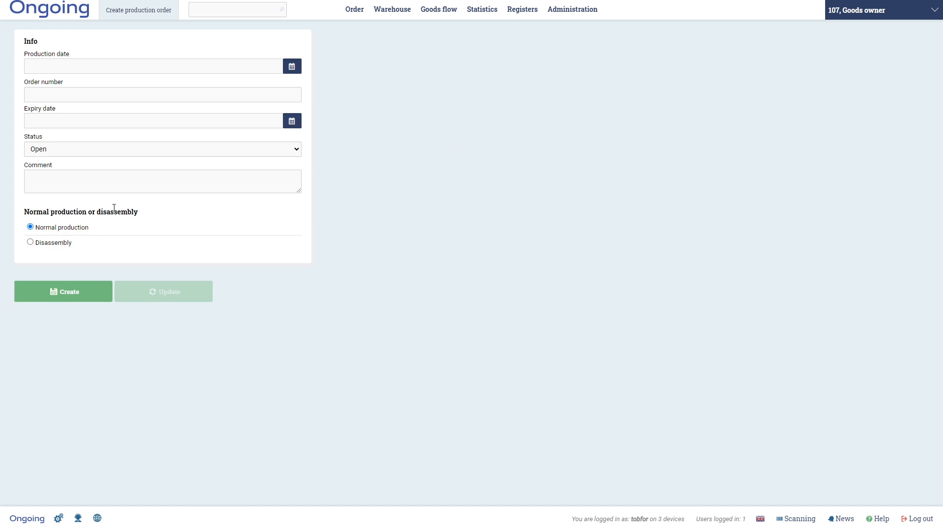
click(69, 94)
text(1)
click(105, 296)
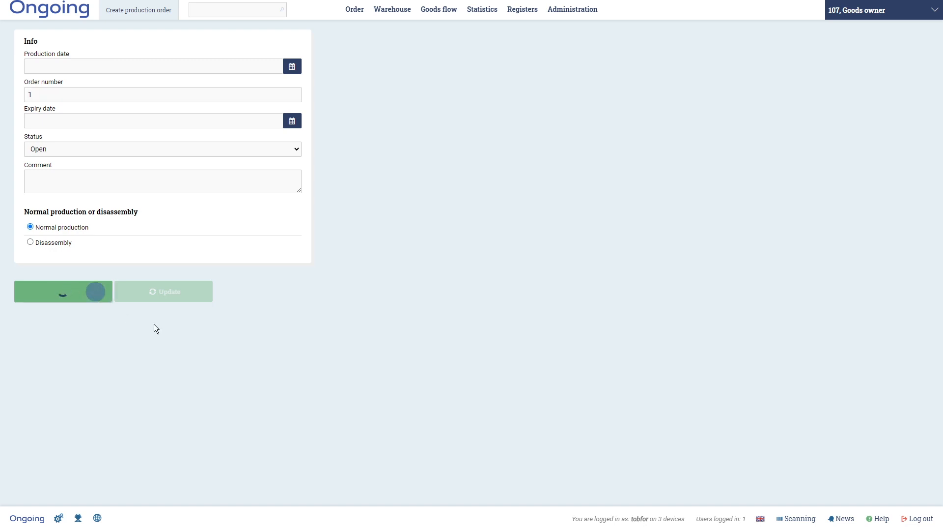
- Add 1 Assembled Chair to the production order and close the order
click(565, 181)
text(1)
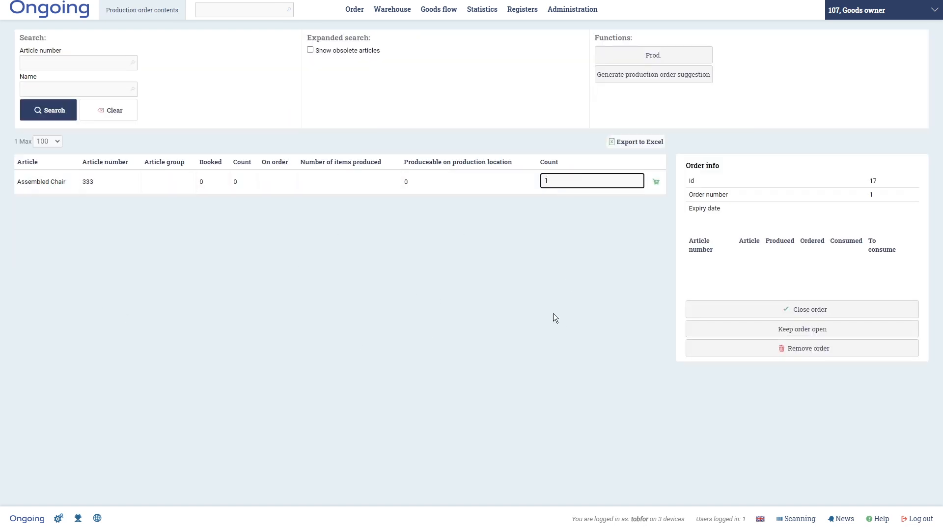
key(Return)
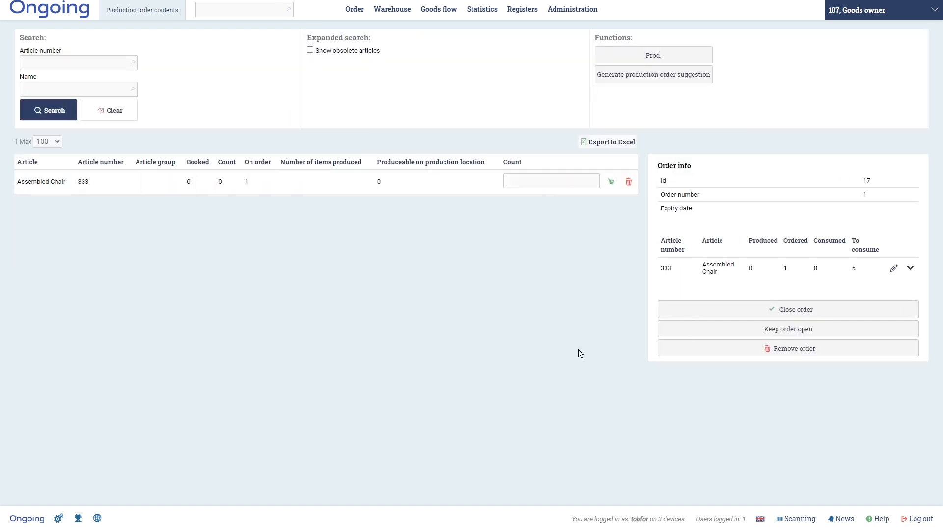
click(791, 311)
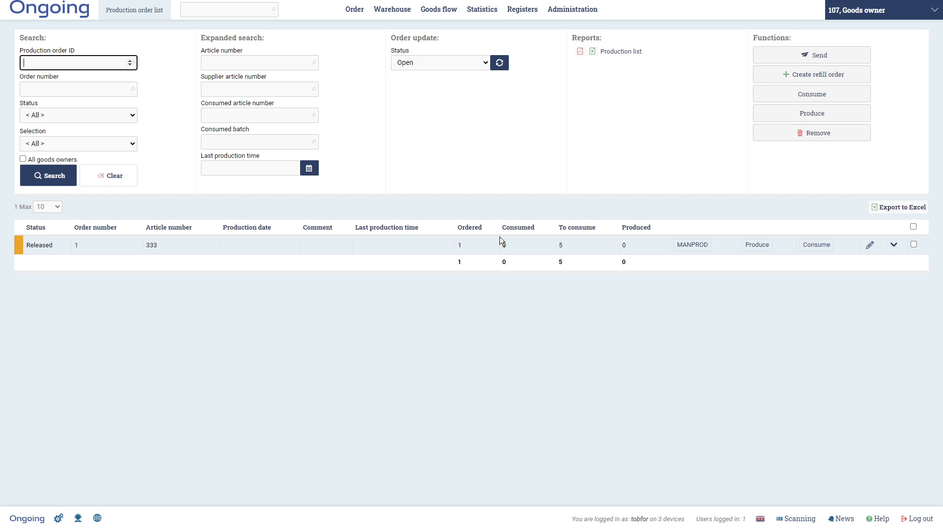
- Examine the goods stored at locations HA-01-01, HA-01-02 and A2 on the warehouse map
click(404, 5)
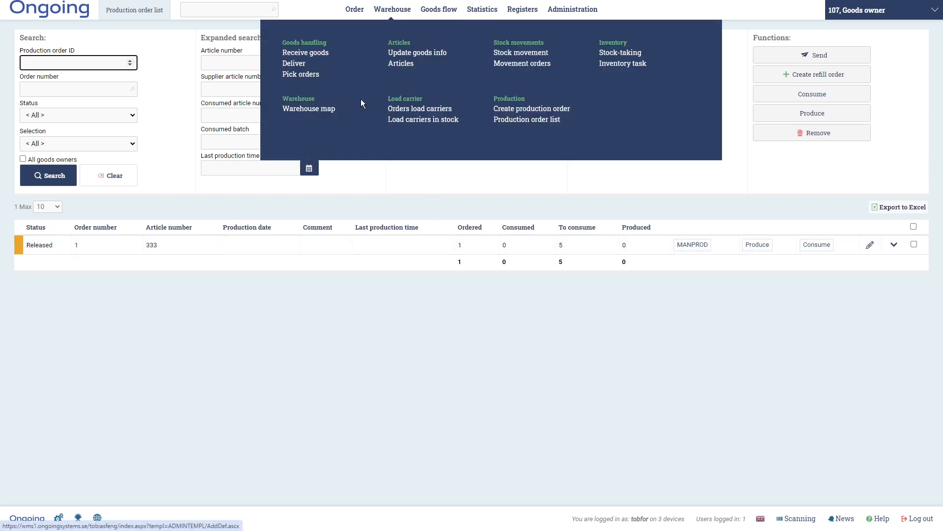
click(309, 108)
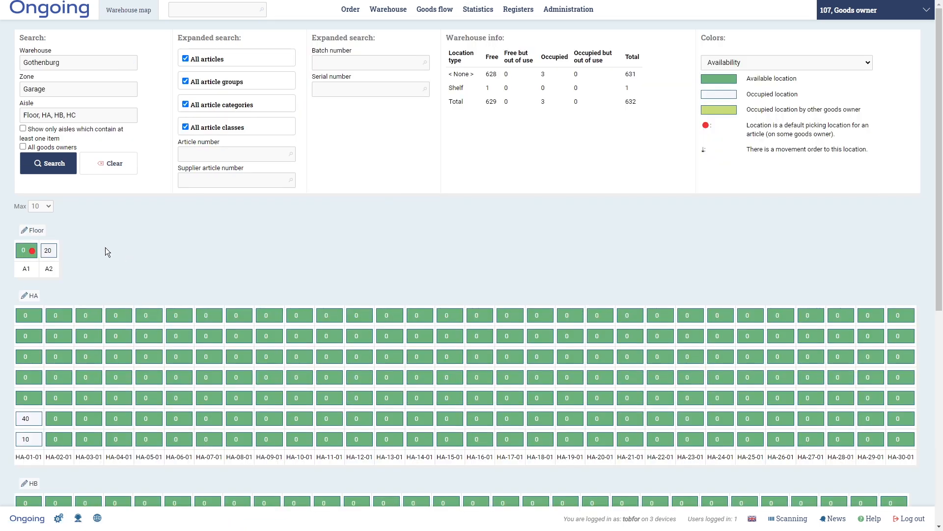
click(26, 440)
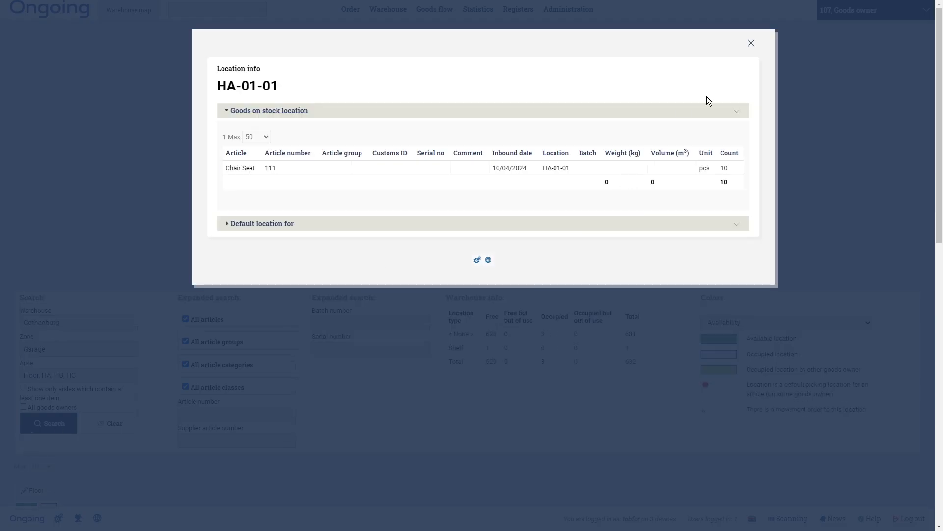
click(751, 43)
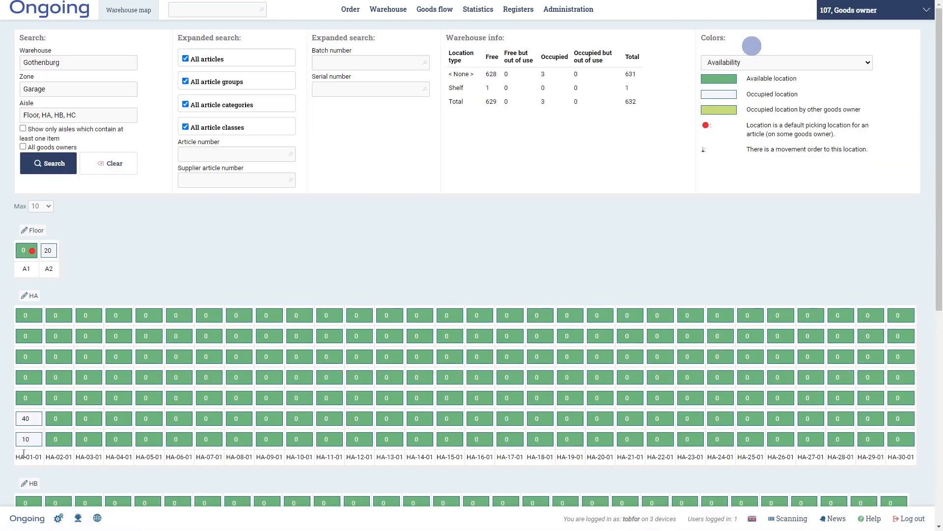
click(26, 423)
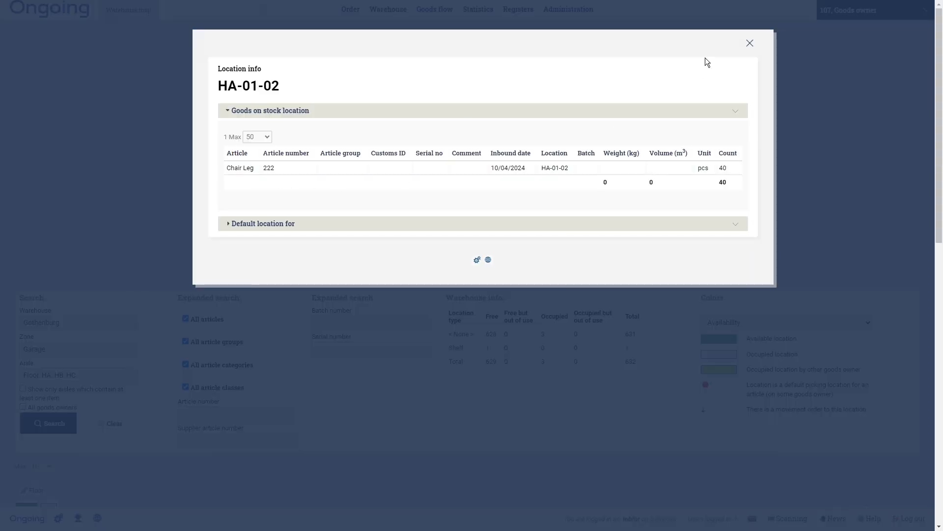
click(751, 44)
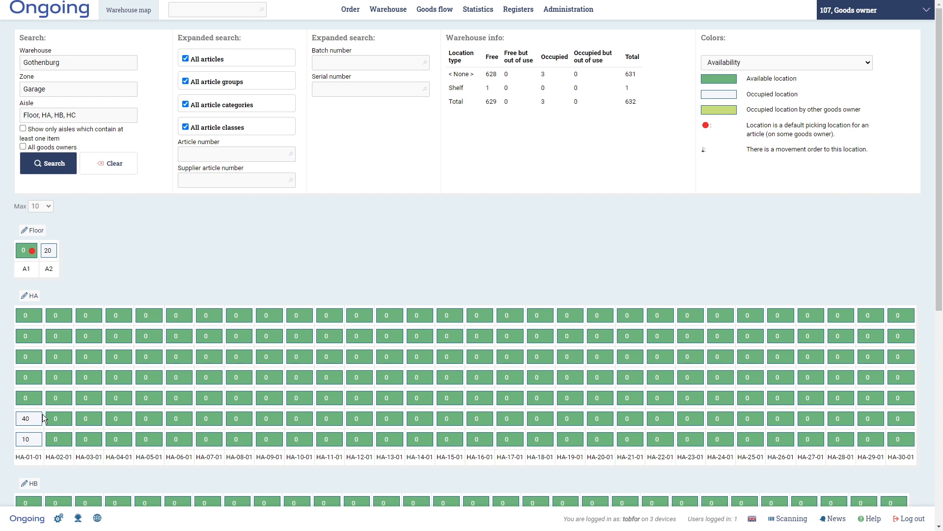
click(53, 256)
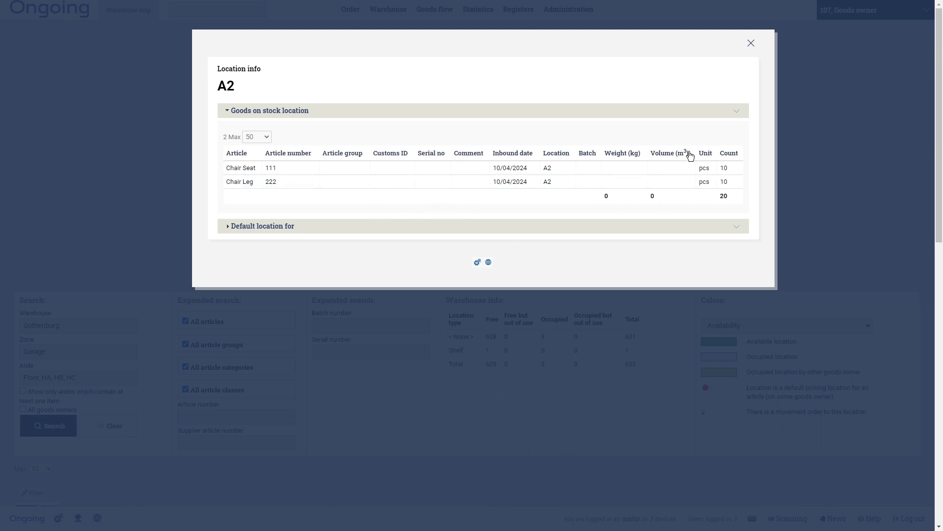
click(752, 44)
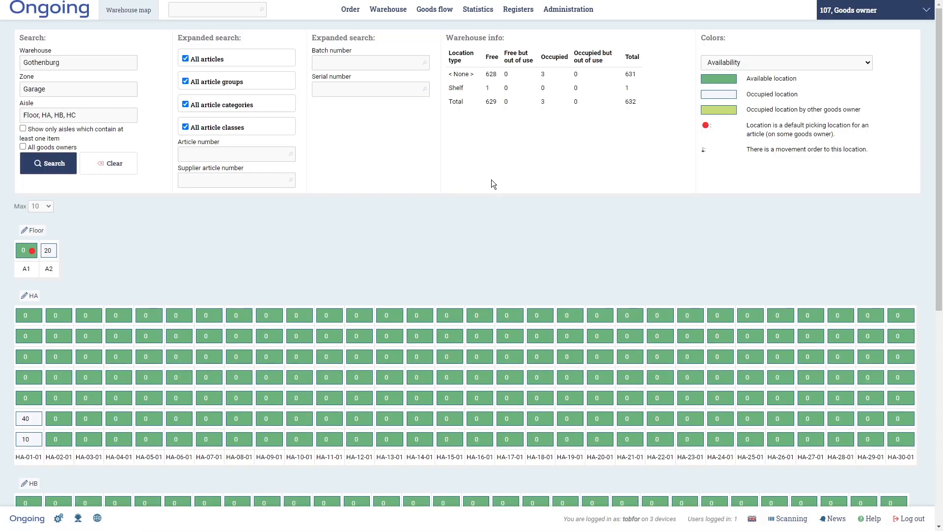
- Produce the released production order for article 333 from the production order list
mouse_move(388, 9)
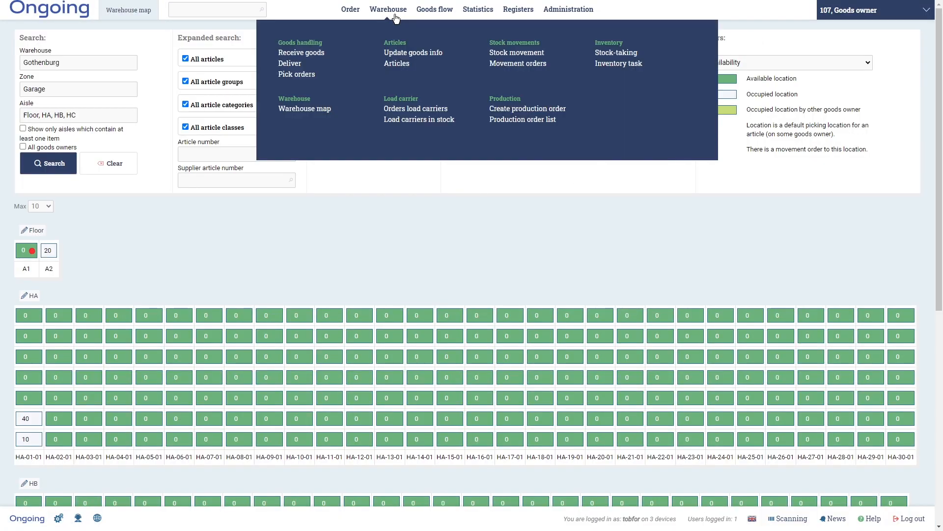
click(516, 121)
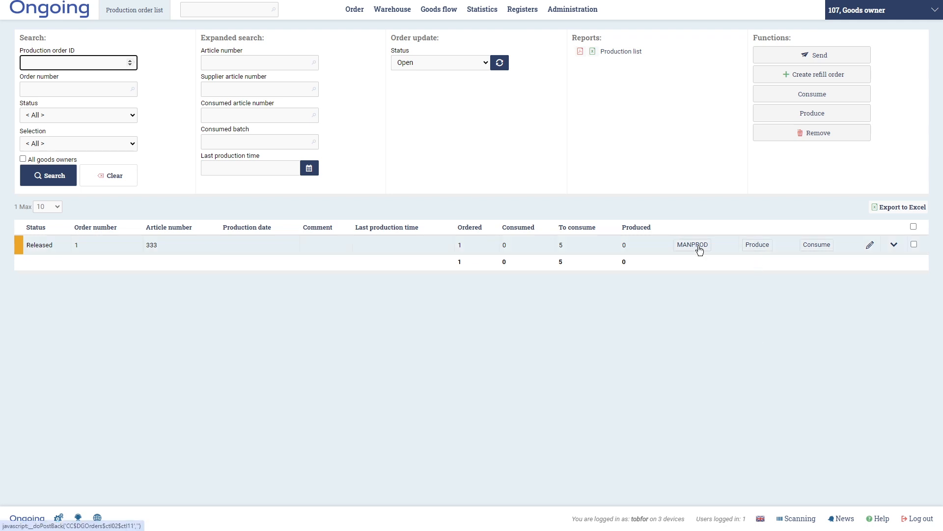
click(763, 246)
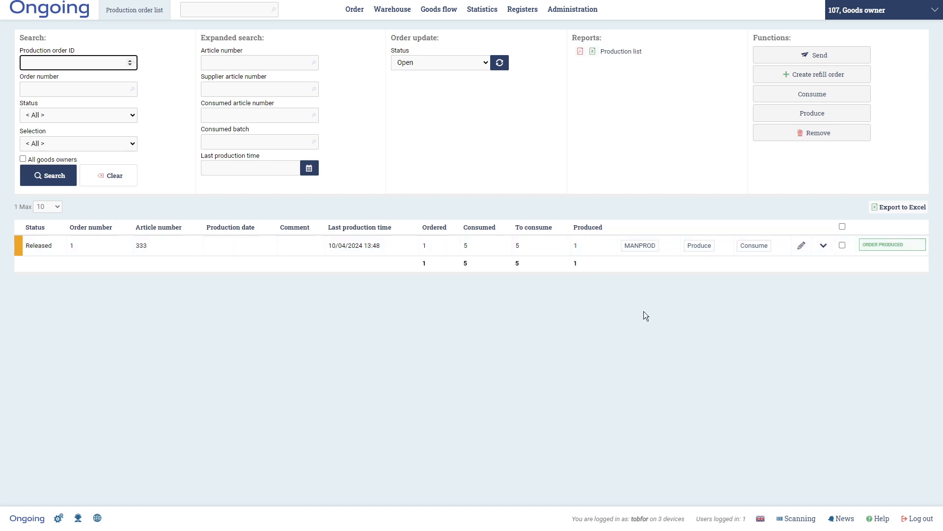
- Expand the production order's details and examine its consumed goods and produced system lines
click(824, 245)
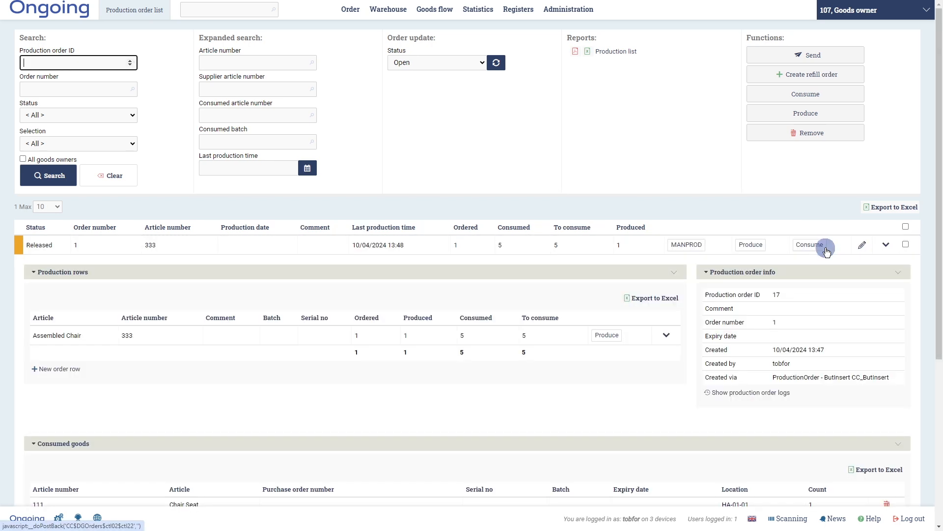
scroll(250, 362, down, 2)
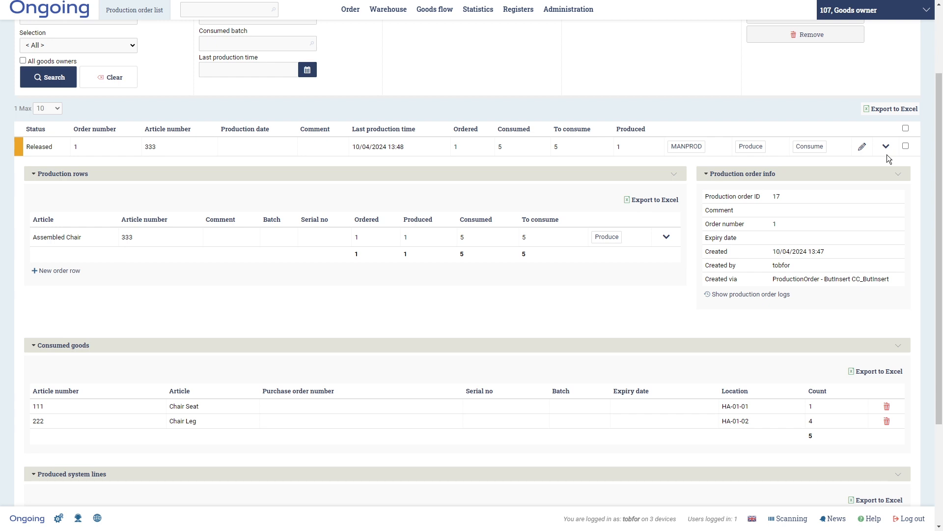
scroll(262, 289, down, 1)
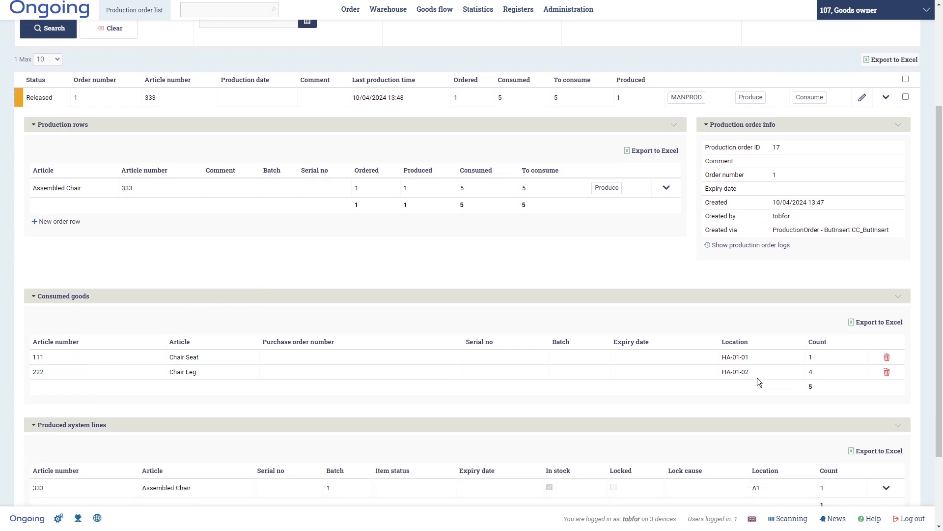
scroll(762, 376, down, 2)
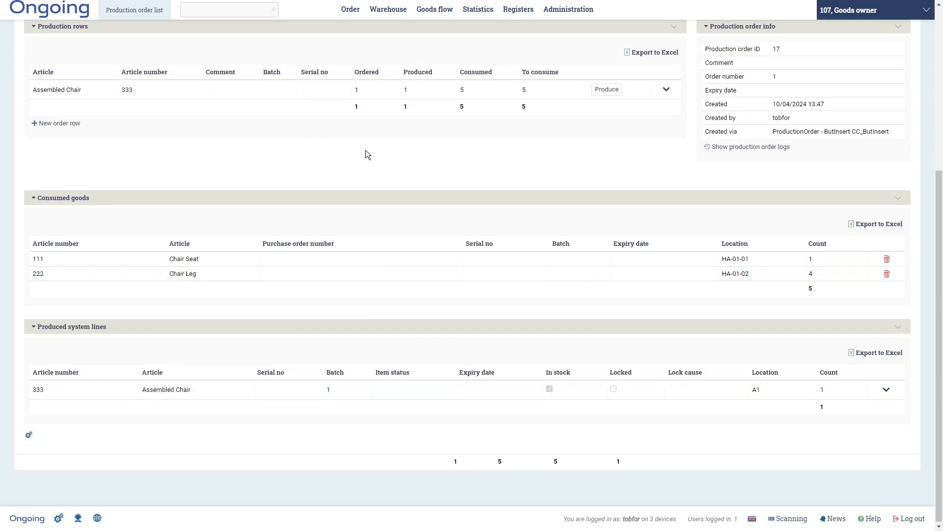
- Open the goods in stock overview and examine the Assembled Chair line, article 333, including its location and batch
mouse_move(432, 11)
click(506, 53)
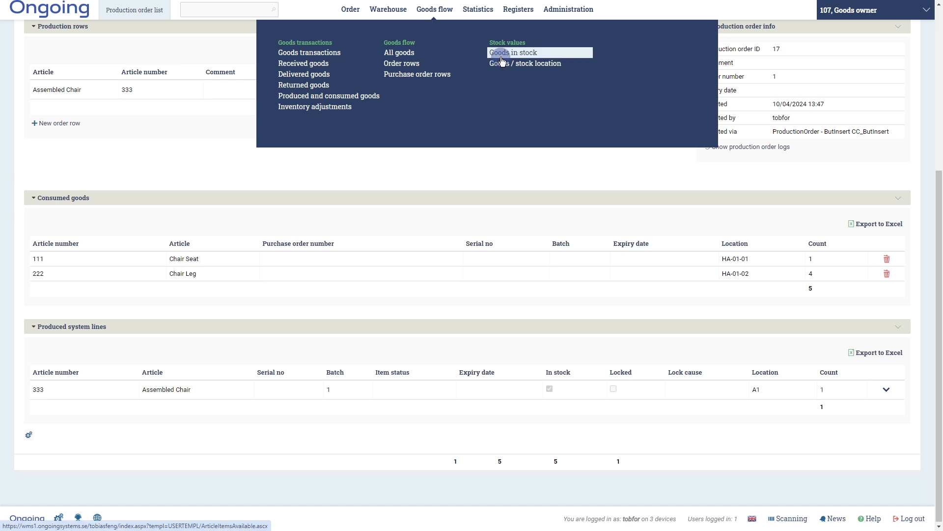
drag(17, 338, 588, 337)
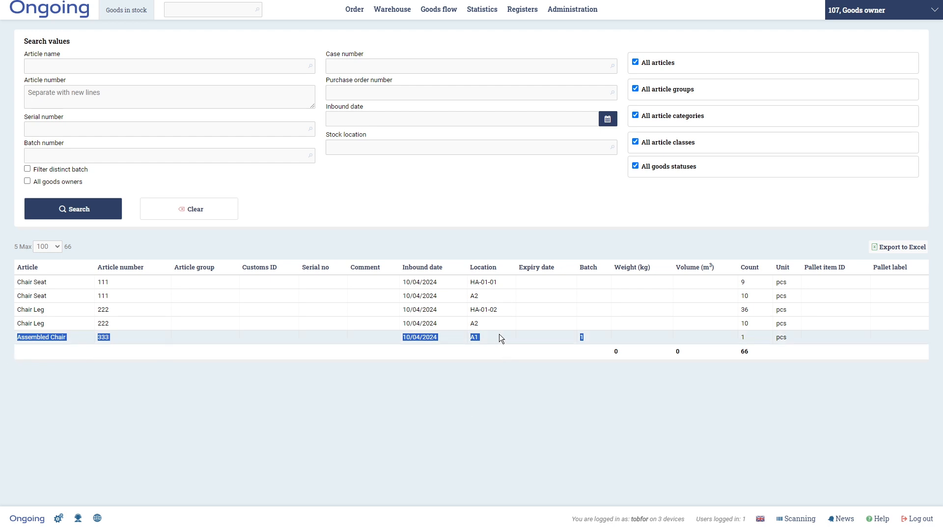
click(585, 337)
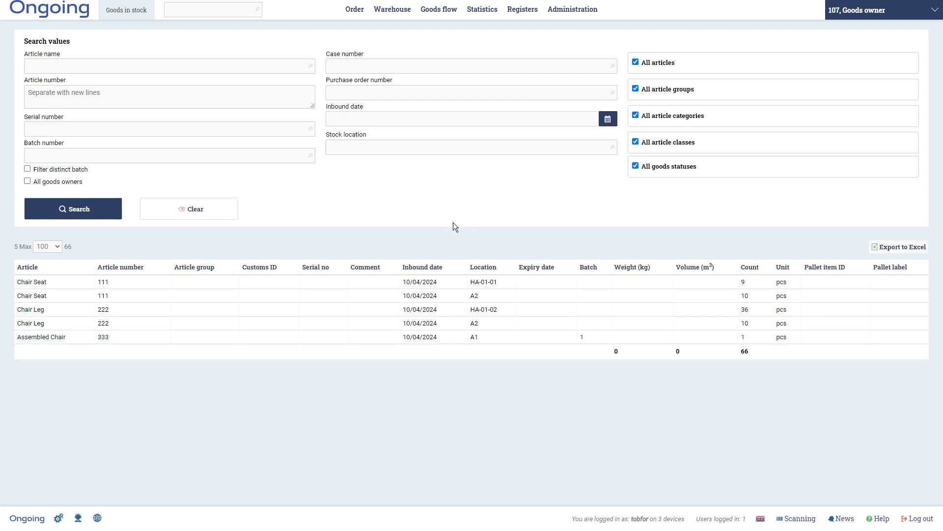
- Create another production order as Normal production with status Open, entering its order number
mouse_move(403, 10)
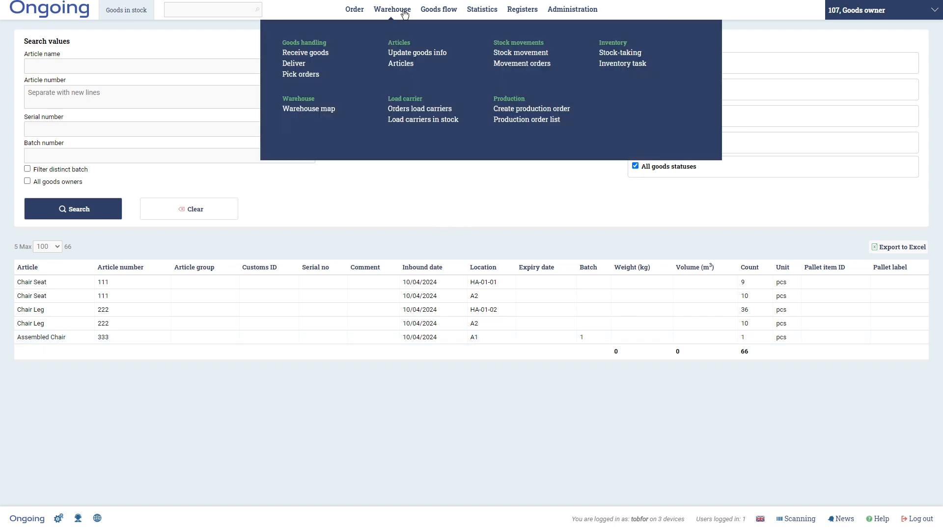
click(530, 109)
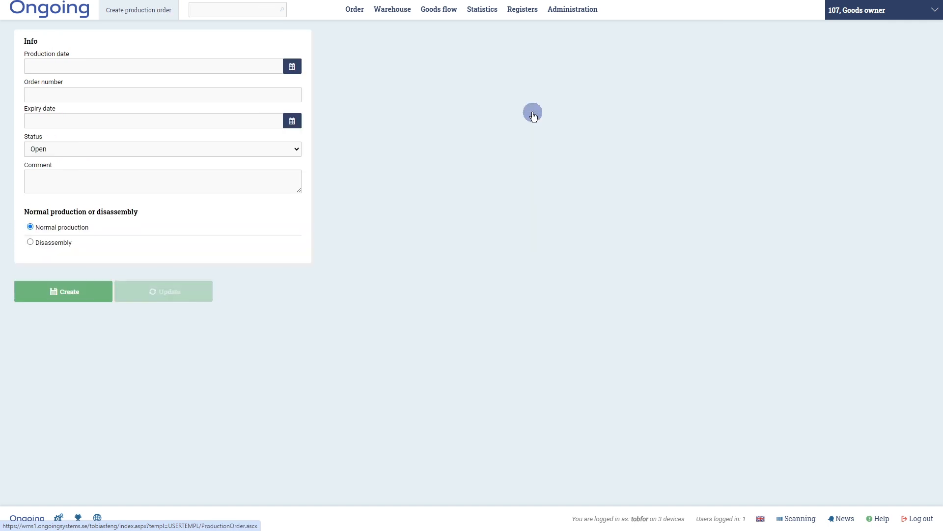
click(60, 95)
text(2)
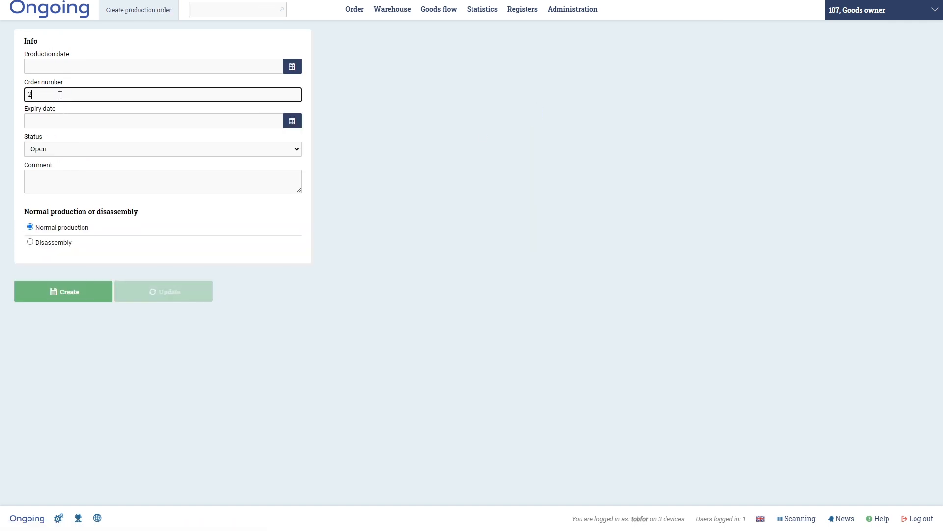
click(71, 291)
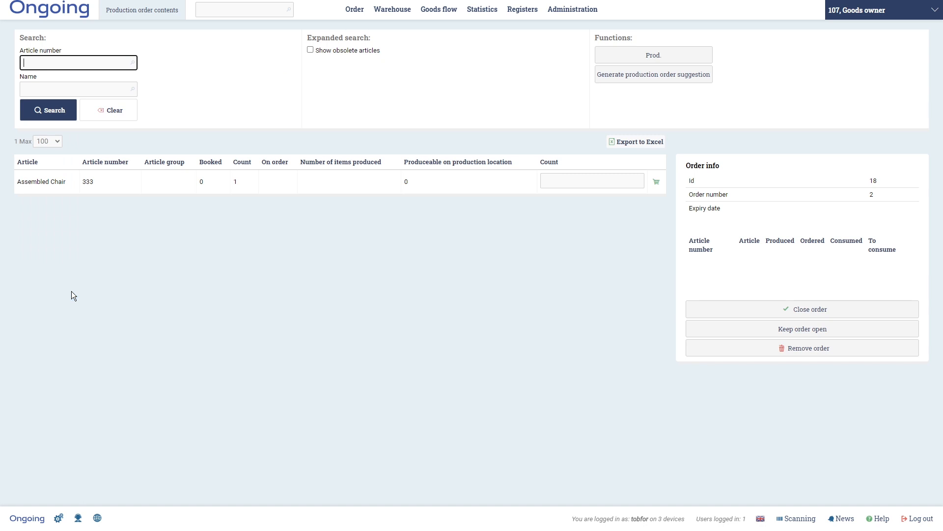
- Add 1 Assembled Chair, article 333, to the second production order and close the order
click(586, 179)
text(1)
key(Return)
click(810, 311)
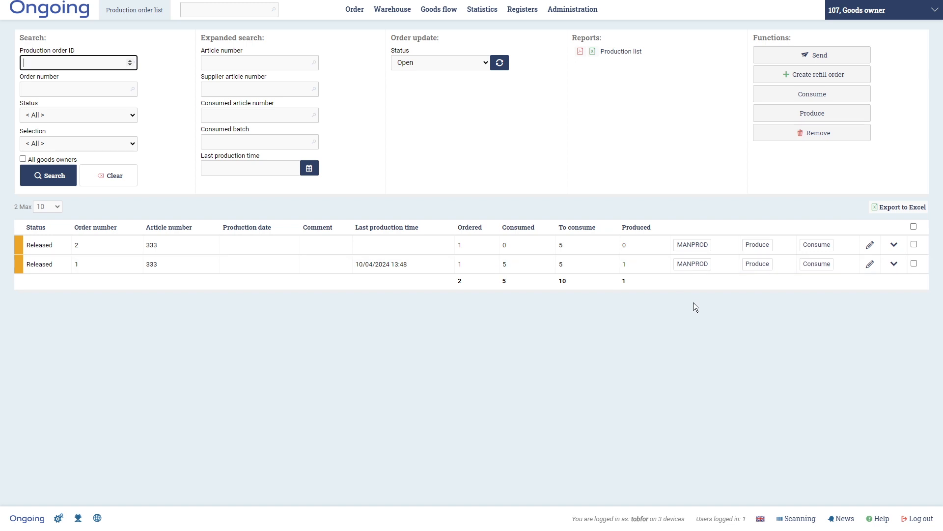
- Start manual production (MANPROD) for the unproduced order and consume 1 Chair Seat from location A2
click(702, 246)
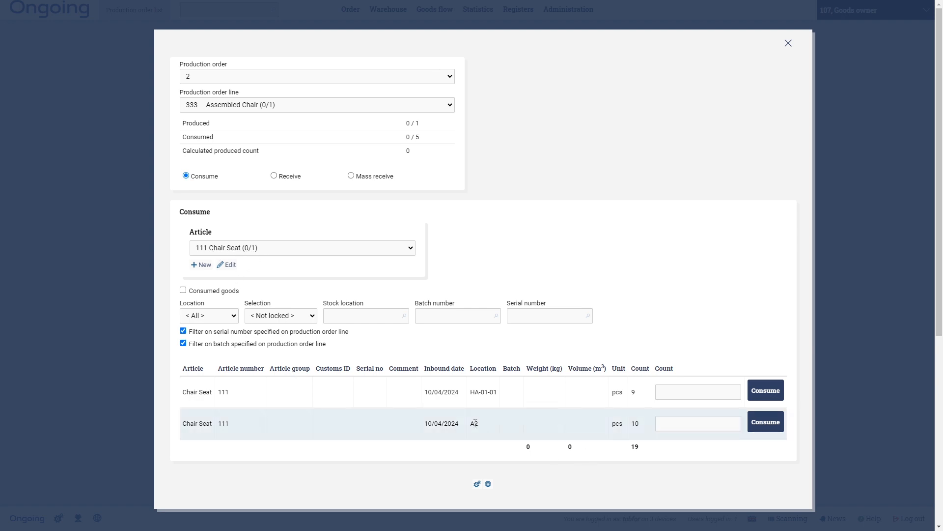
click(719, 423)
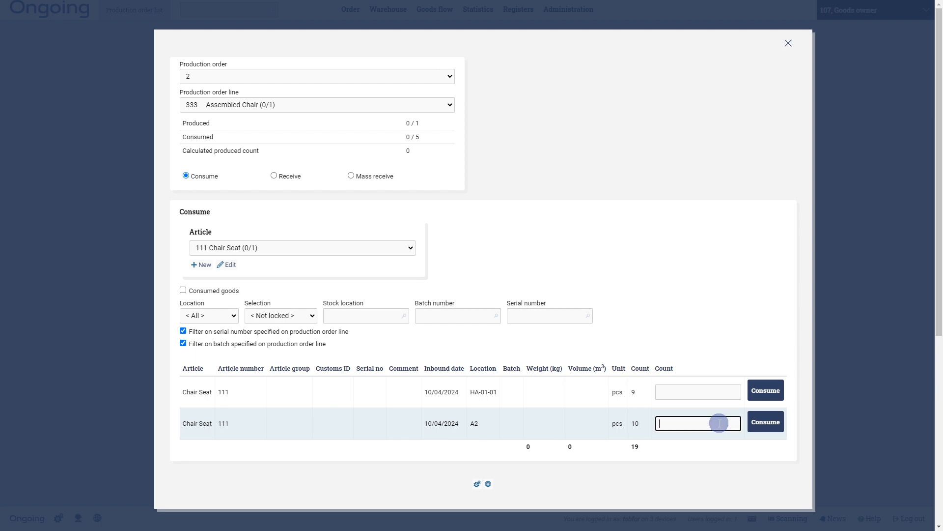
text(1)
click(764, 425)
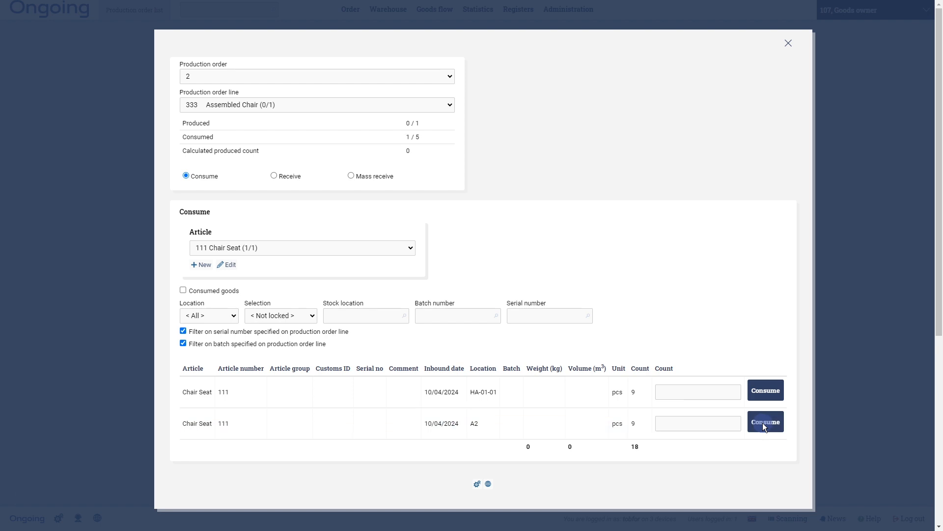
- Consume 4 of article 222 Chair Leg from location A2 in manual production, and produce the order from the production order list
click(297, 247)
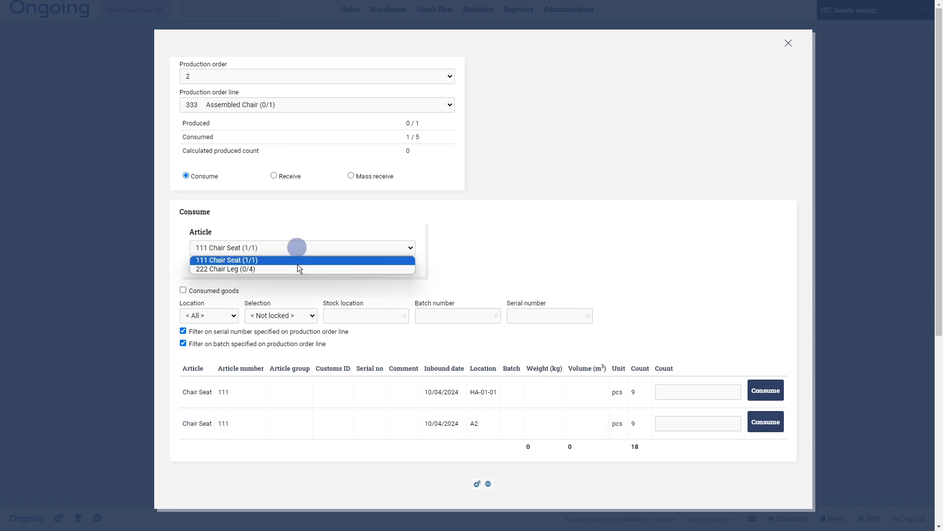
click(298, 272)
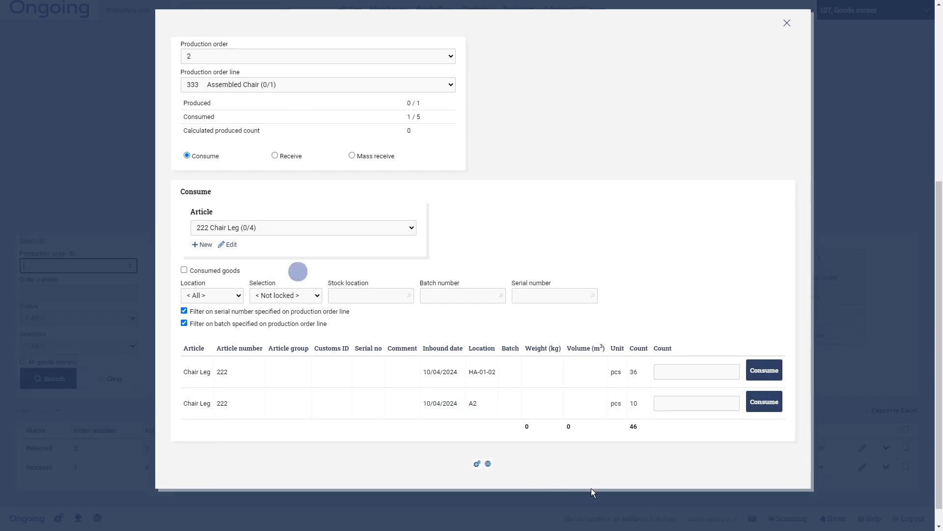
click(707, 376)
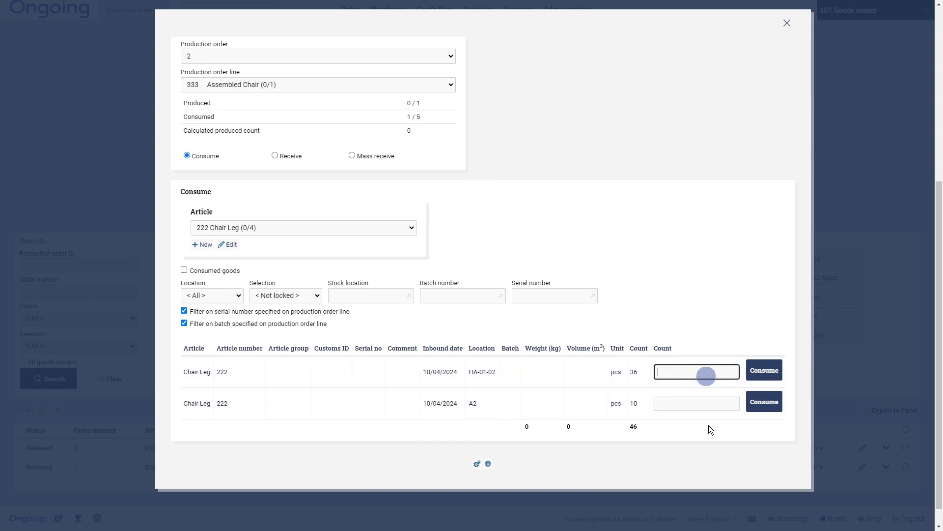
click(680, 399)
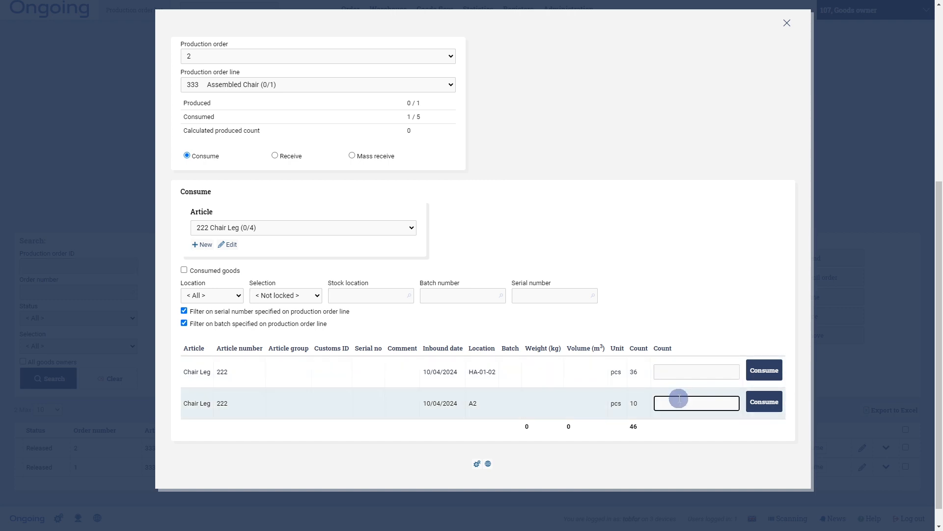
text(4)
click(763, 401)
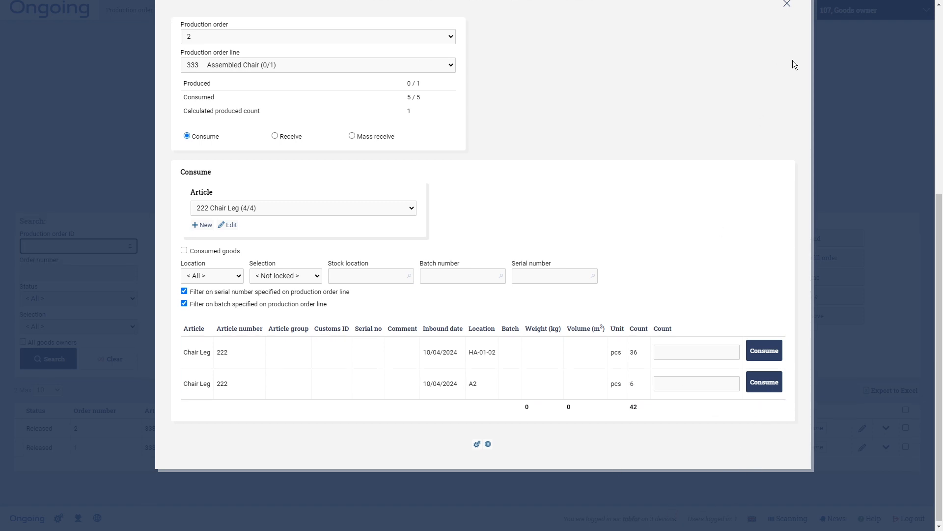
click(787, 5)
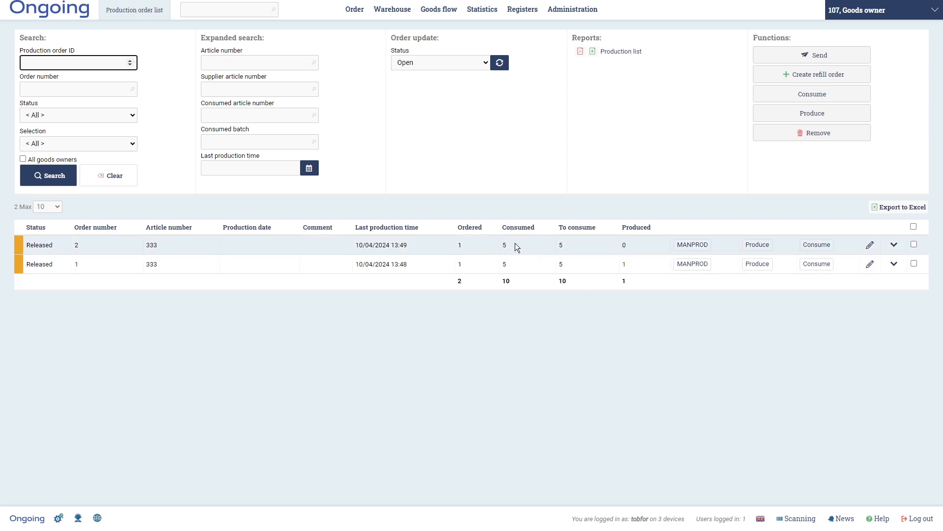
click(752, 245)
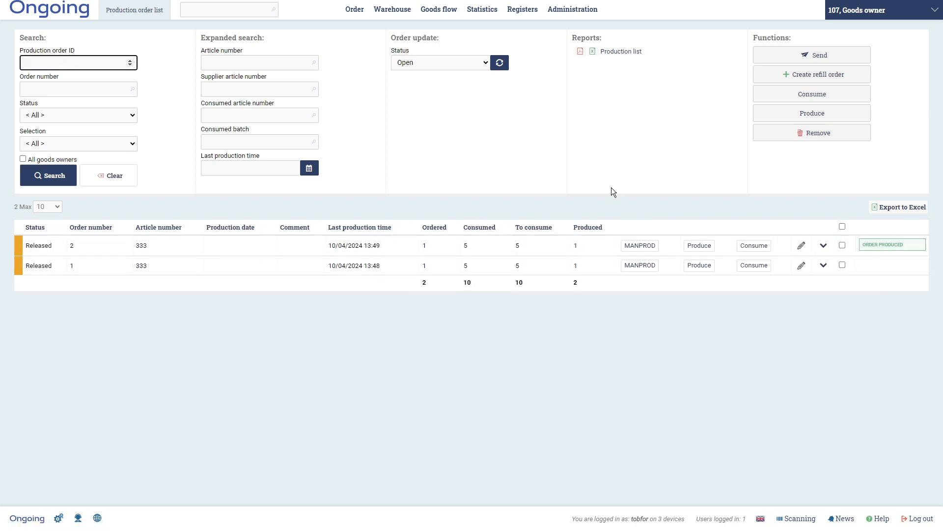
- Examine the new order's consumed goods and produced system lines, and check the remaining components and assembled chairs in the goods in stock overview
click(824, 246)
scroll(439, 330, down, 3)
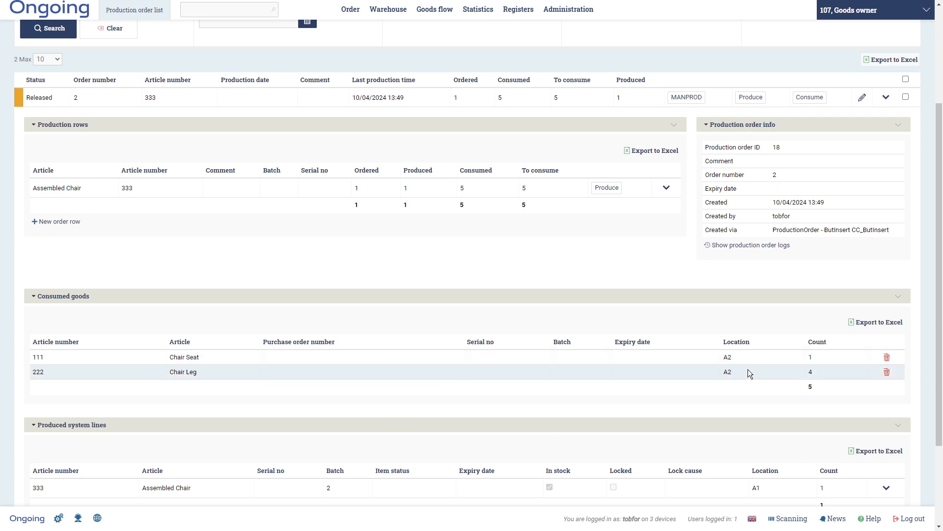
scroll(748, 366, down, 2)
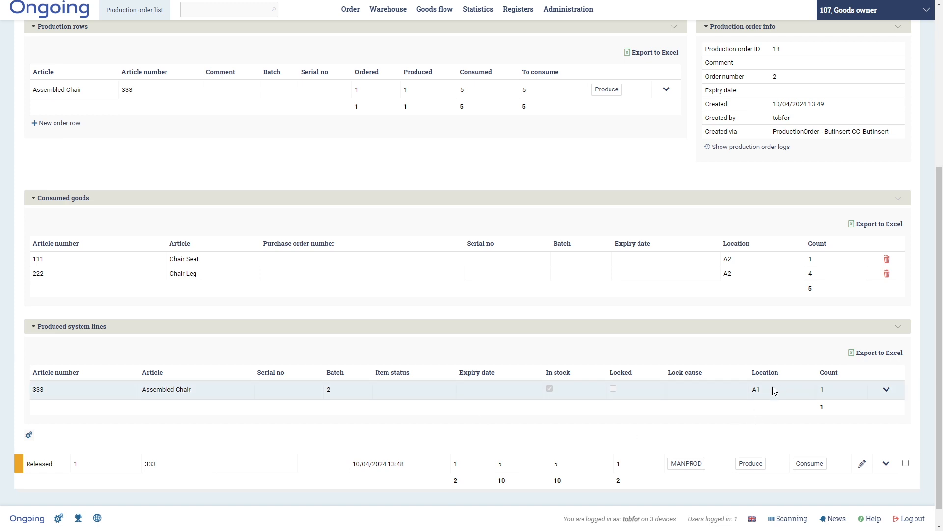
scroll(774, 386, up, 5)
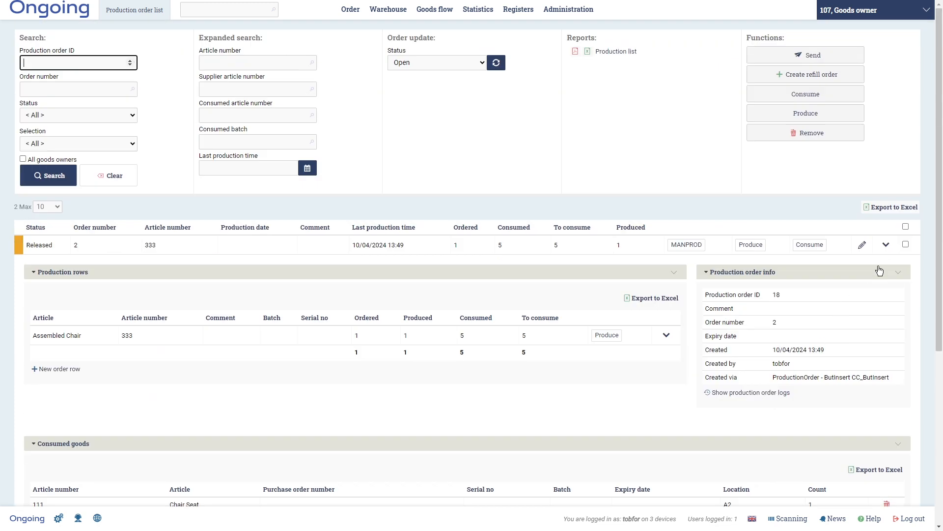
click(887, 245)
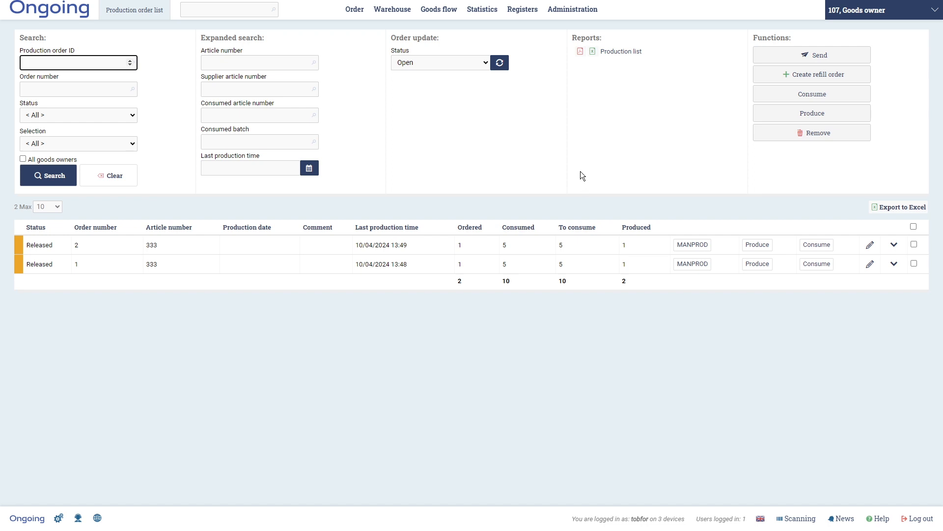
mouse_move(450, 16)
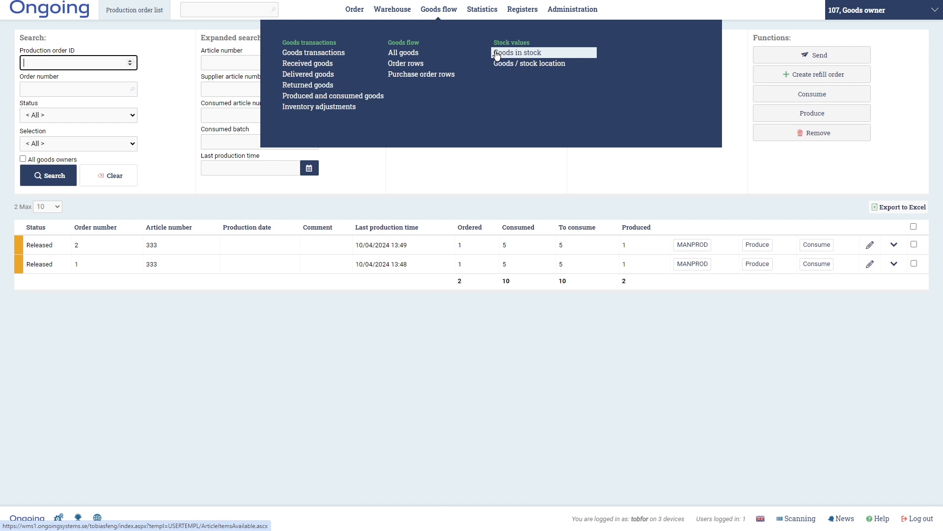
click(518, 52)
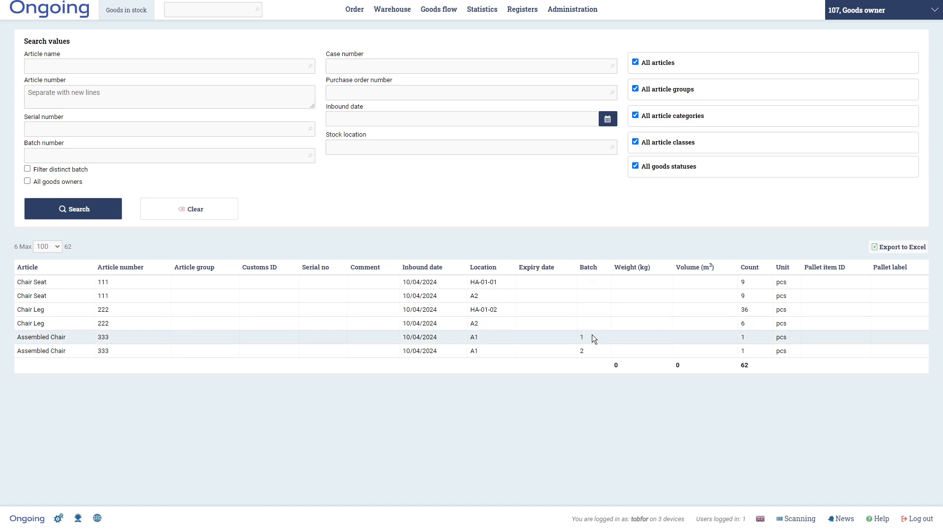
- Select both released production orders for article 333 in the production order list and update their status to Finished
click(400, 11)
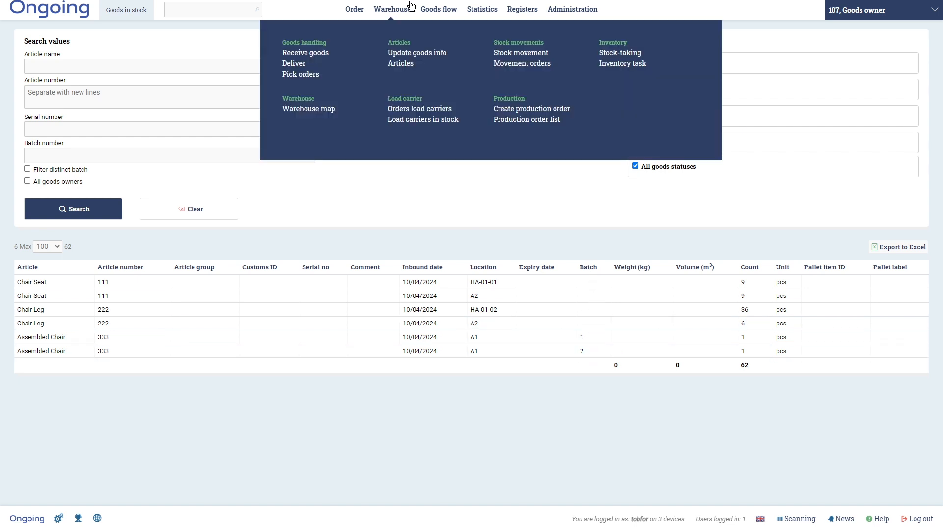
click(507, 120)
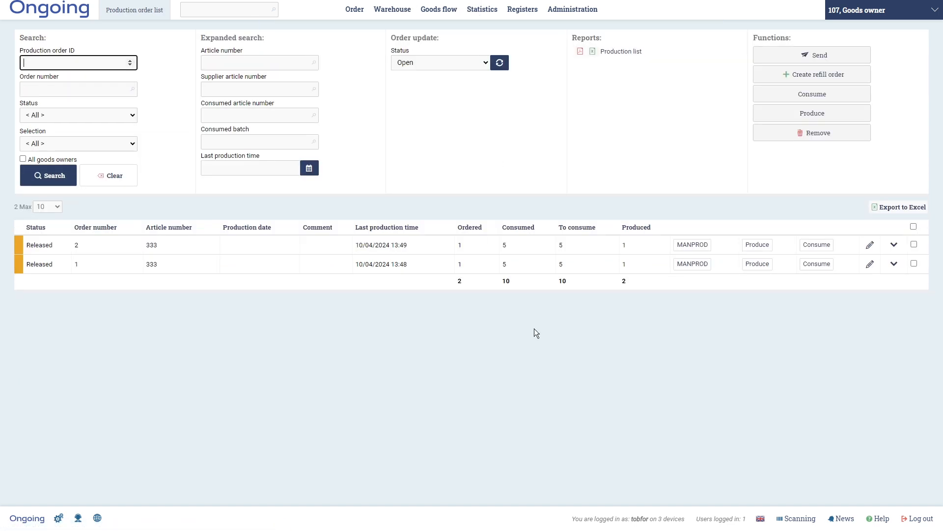
click(914, 244)
click(914, 264)
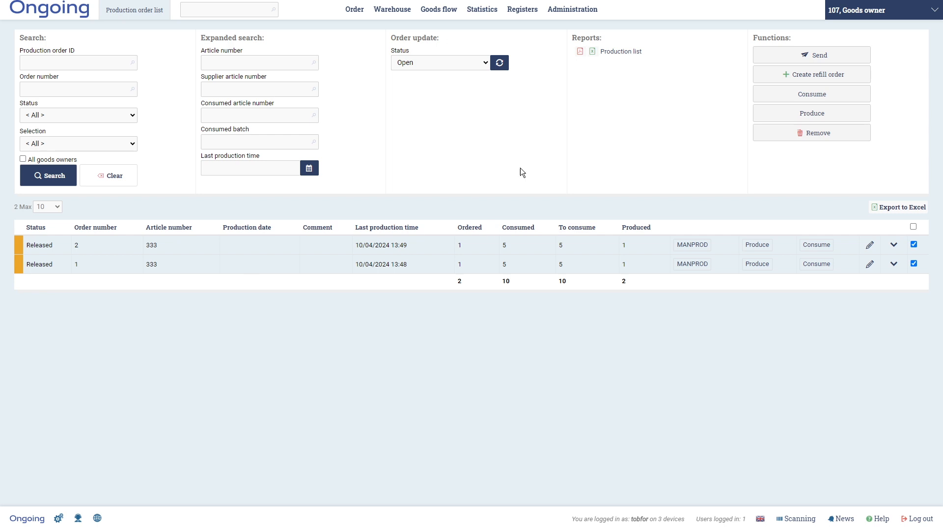
click(471, 63)
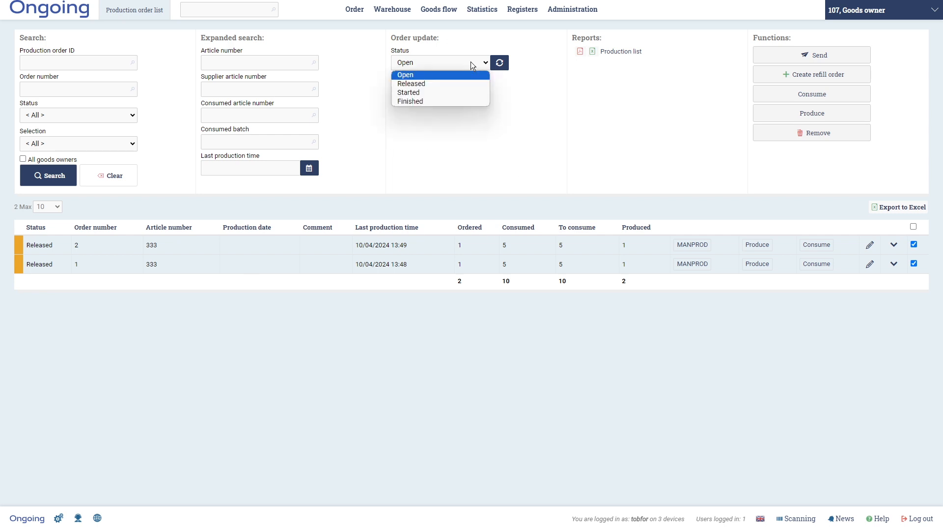
click(447, 101)
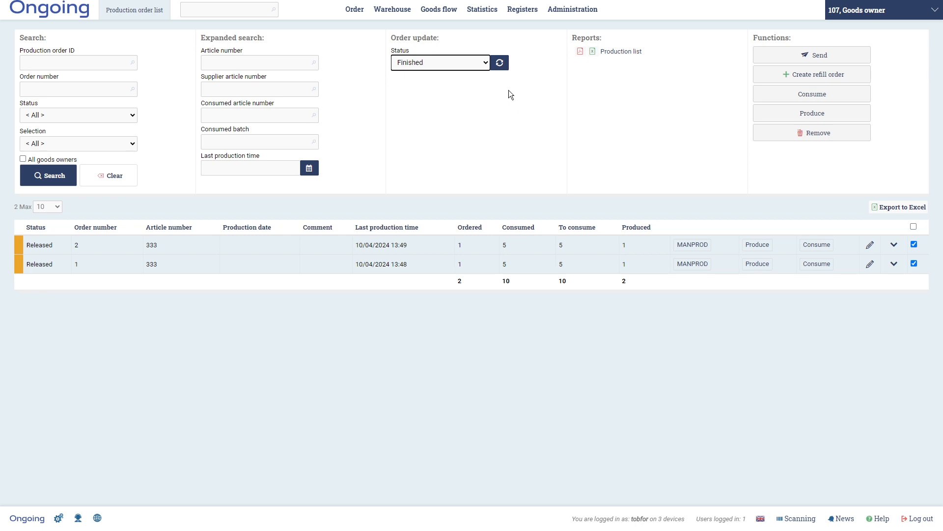
click(500, 63)
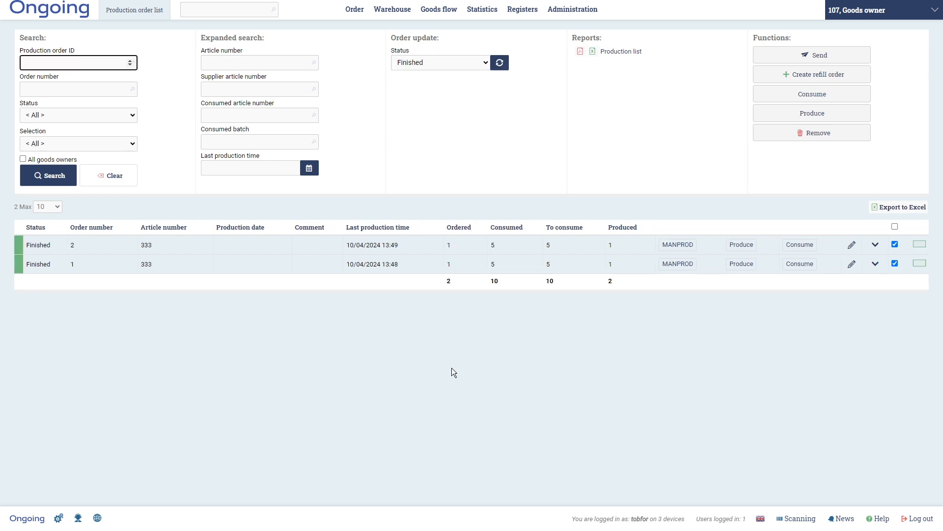